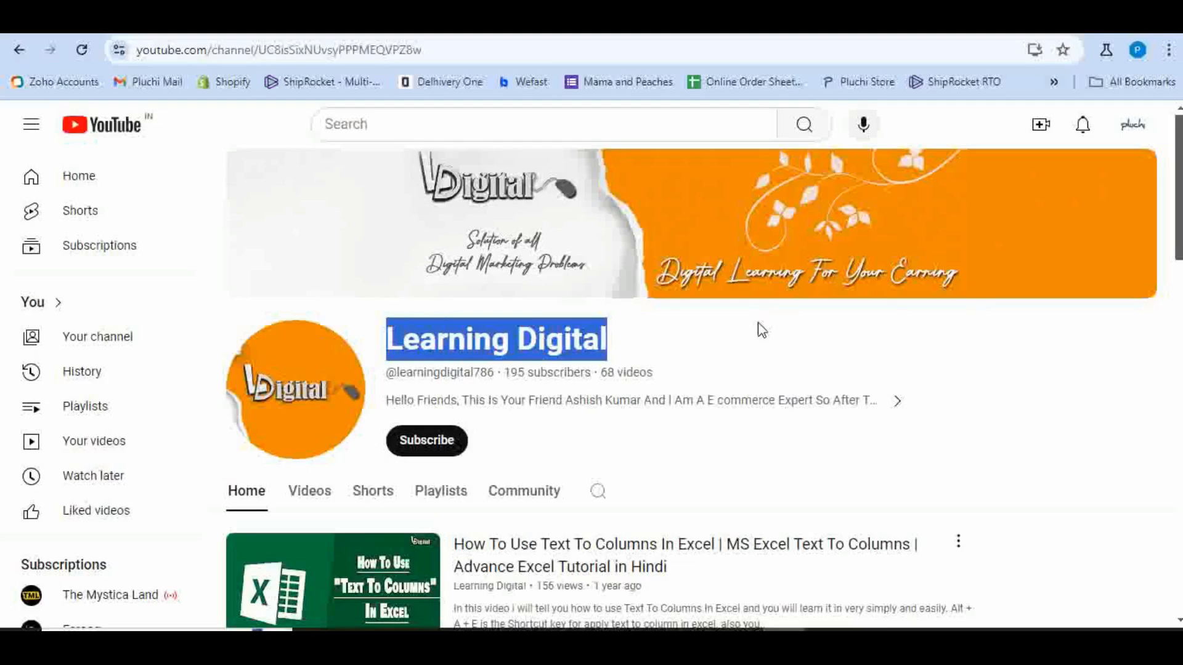
# Subscribe to the Learning Digital channel and set its notifications to All.
pyautogui.scroll(-10, 774, 339)
pyautogui.scroll(6, 774, 339)
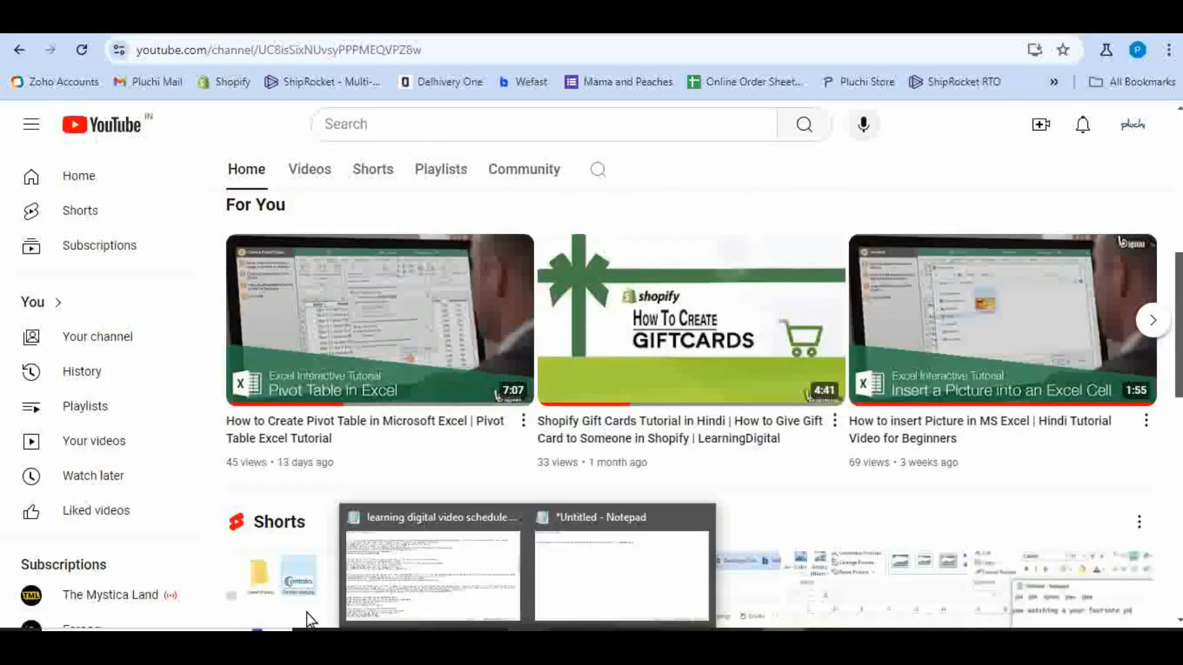
pyautogui.scroll(4, 441, 378)
pyautogui.click(441, 378)
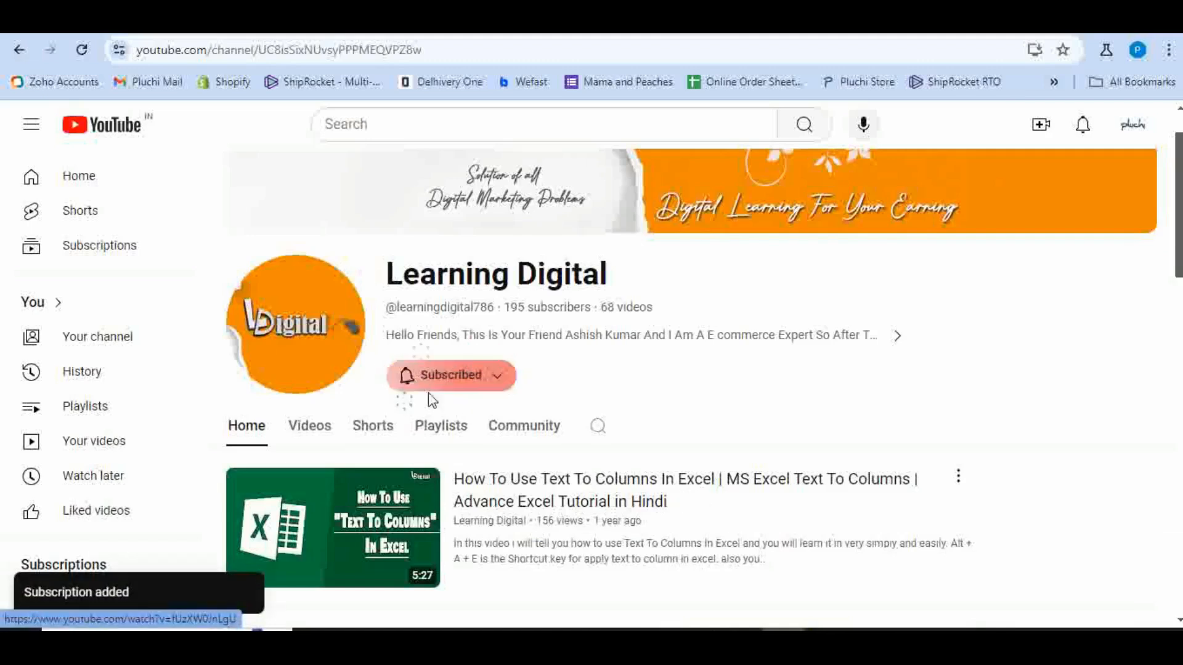
pyautogui.click(400, 377)
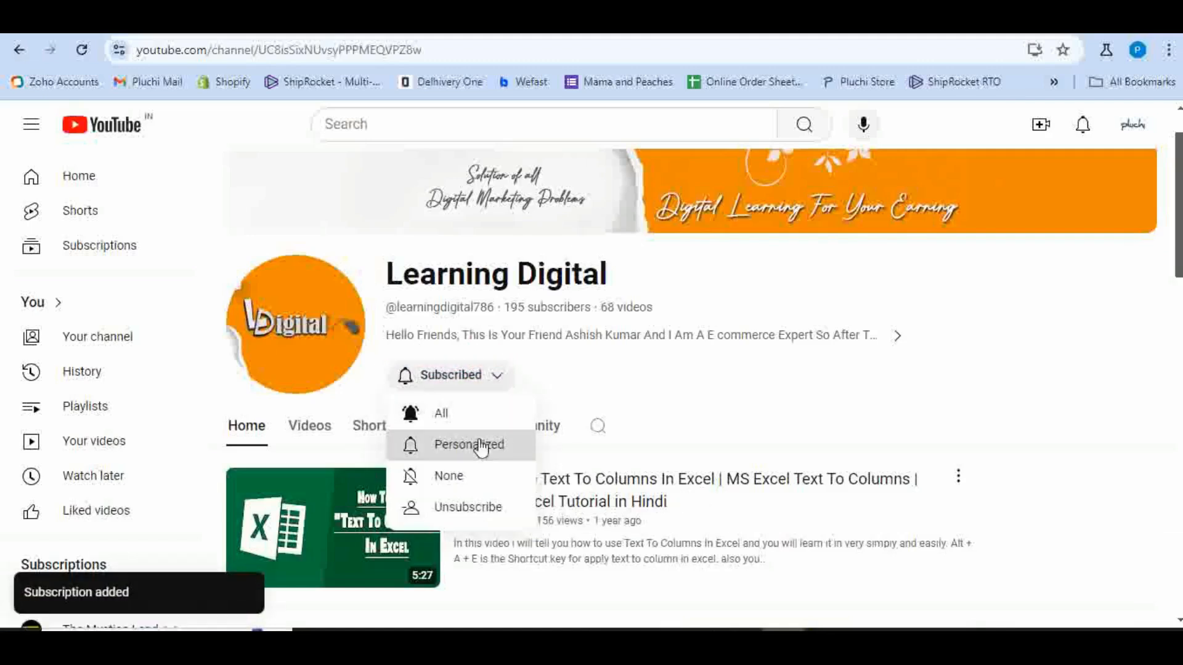
pyautogui.click(442, 413)
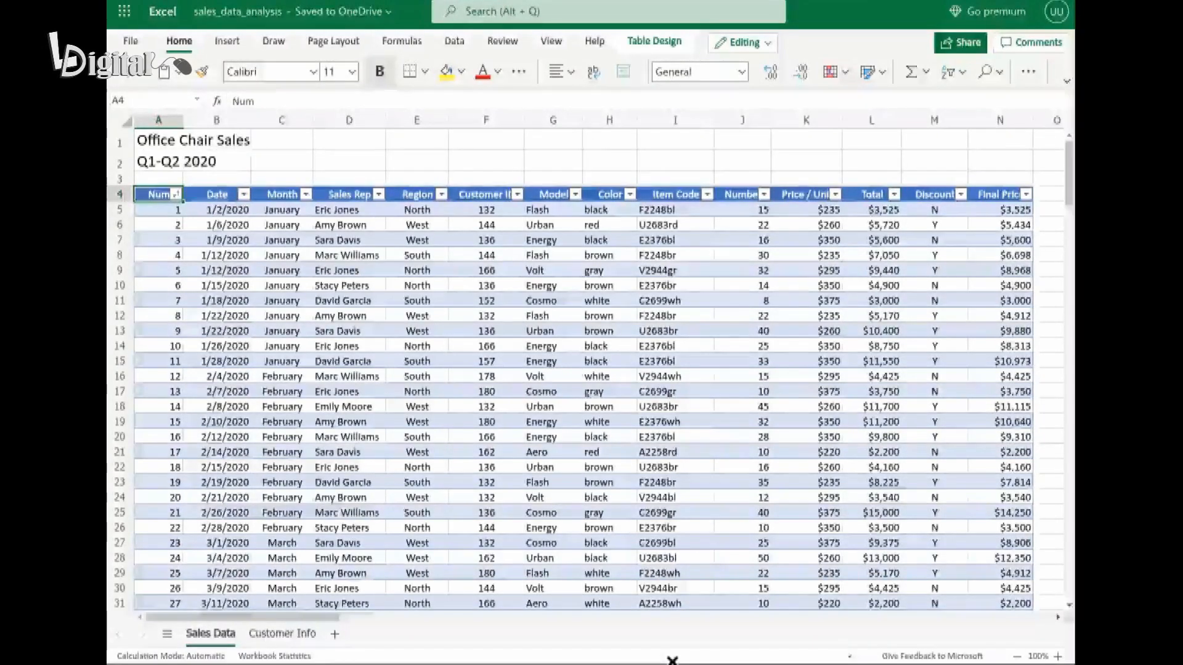
# Look over the Customer Info sheet and insert a blank column before the Model column on the Sales Data sheet.
pyautogui.click(275, 634)
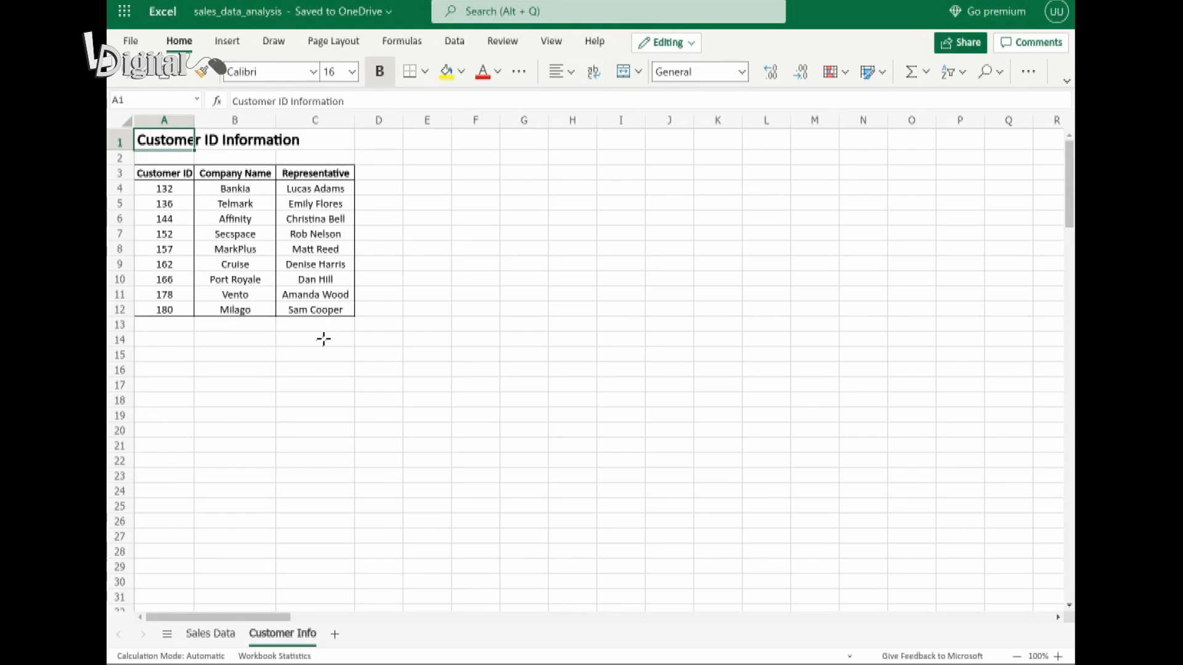
pyautogui.click(217, 635)
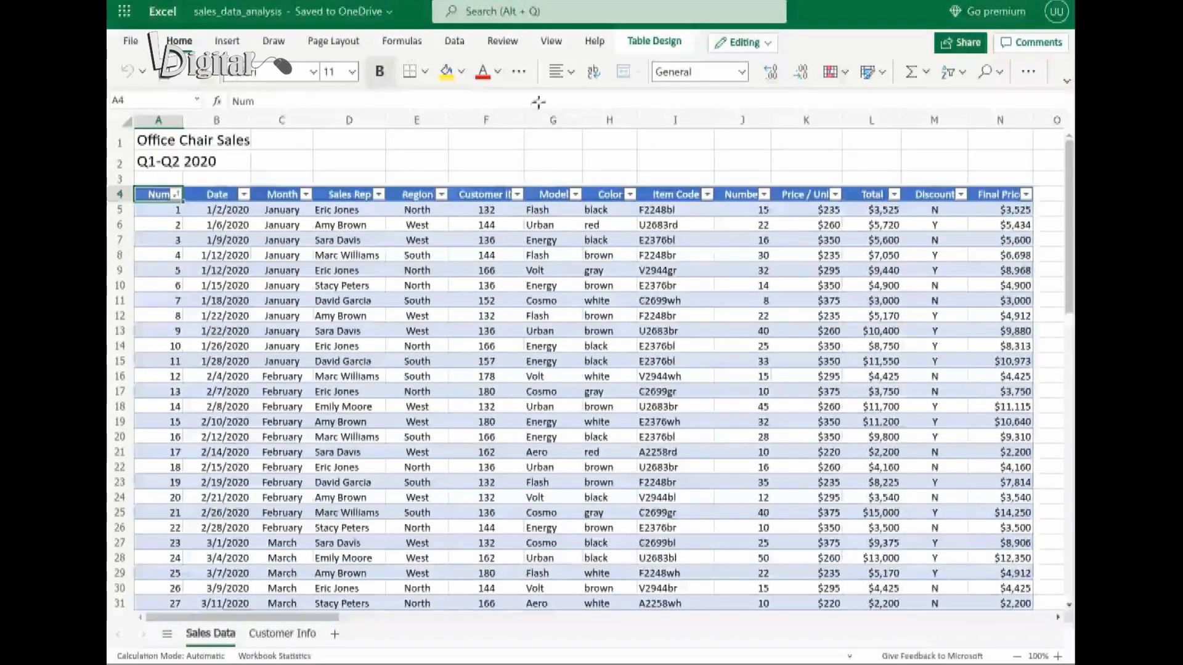
pyautogui.click(558, 122)
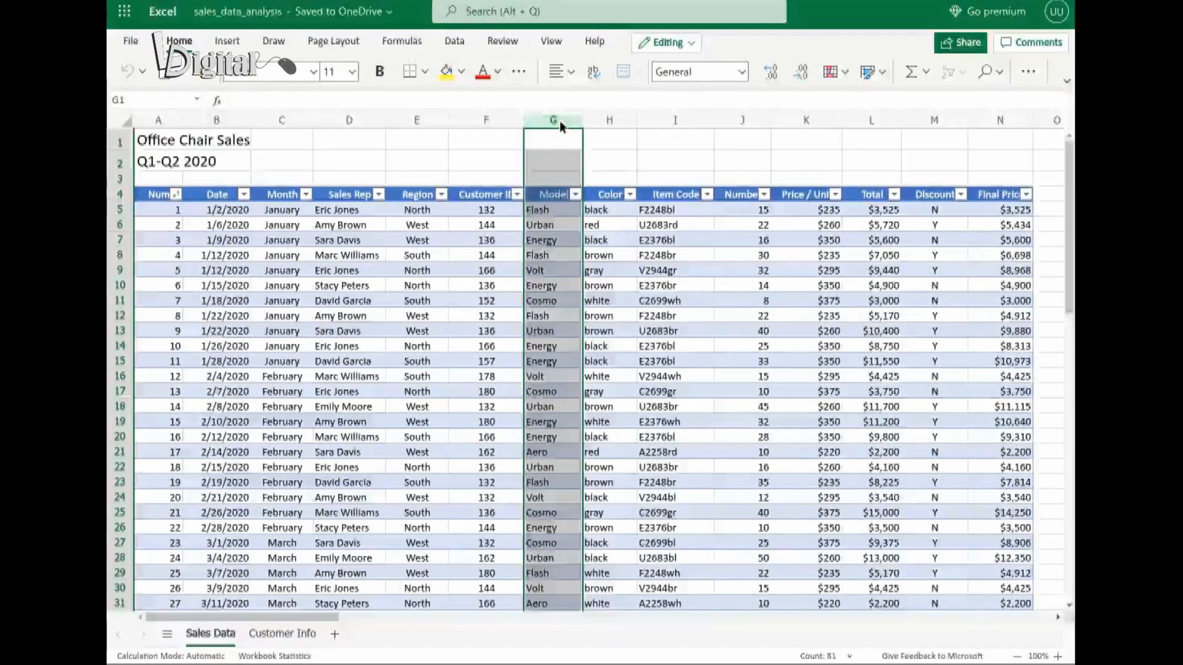
pyautogui.rightClick(559, 122)
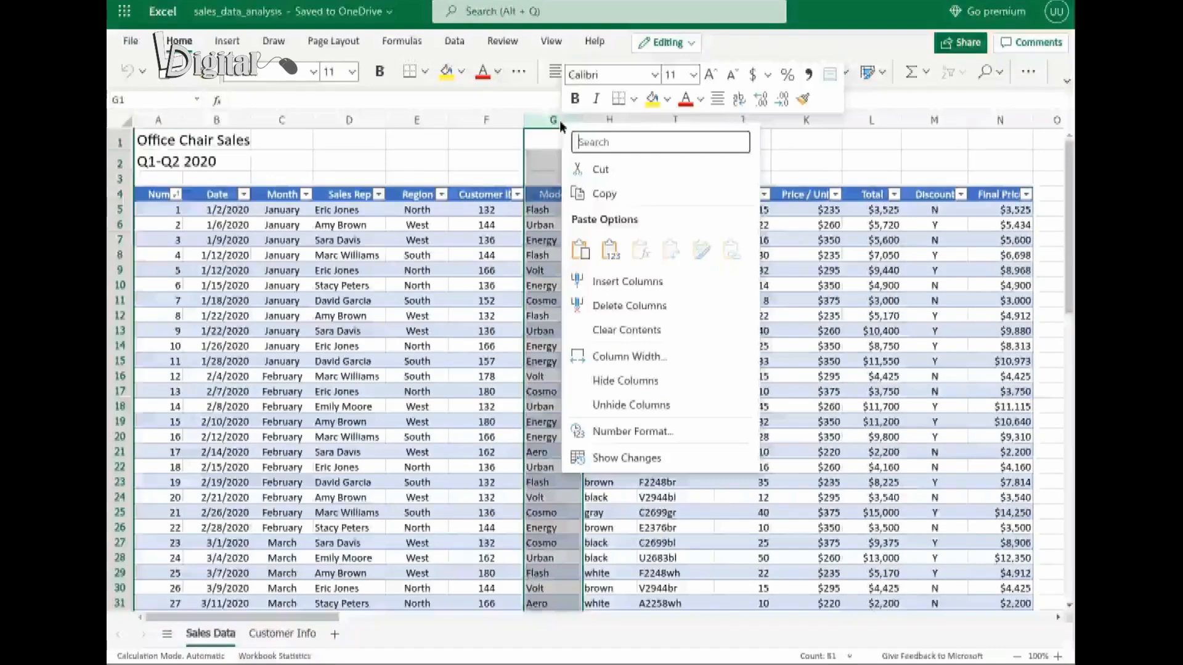
pyautogui.click(620, 282)
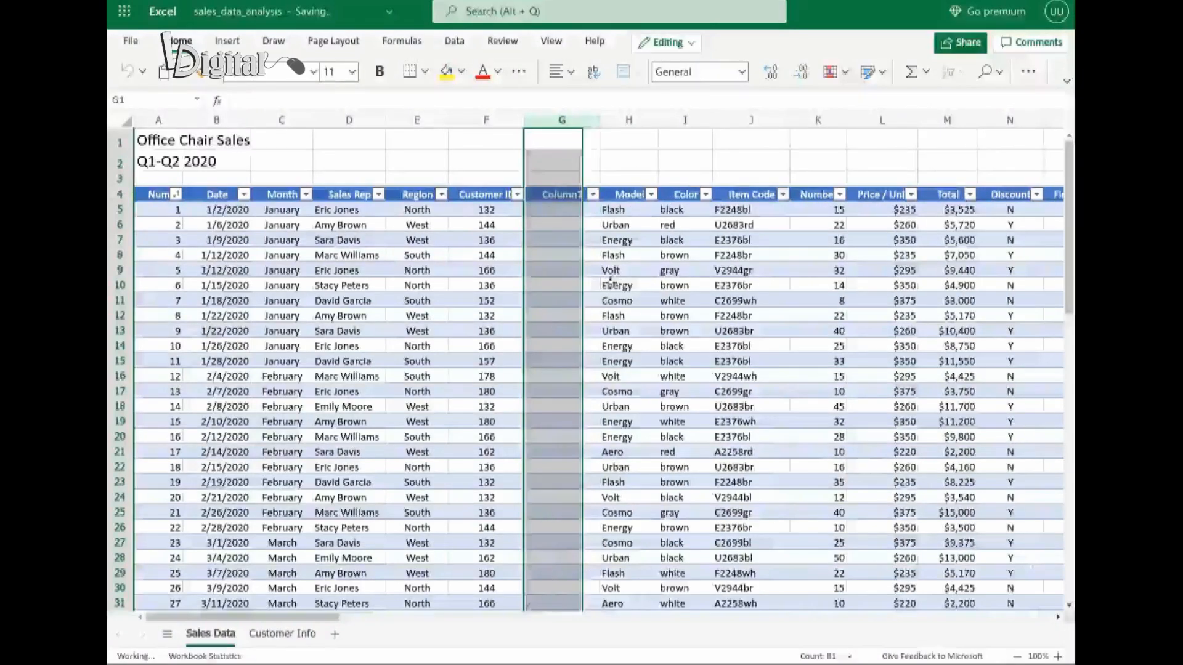
# Rename the new column's header in cell G4 to "Company Name".
pyautogui.click(559, 194)
pyautogui.doubleClick(559, 194)
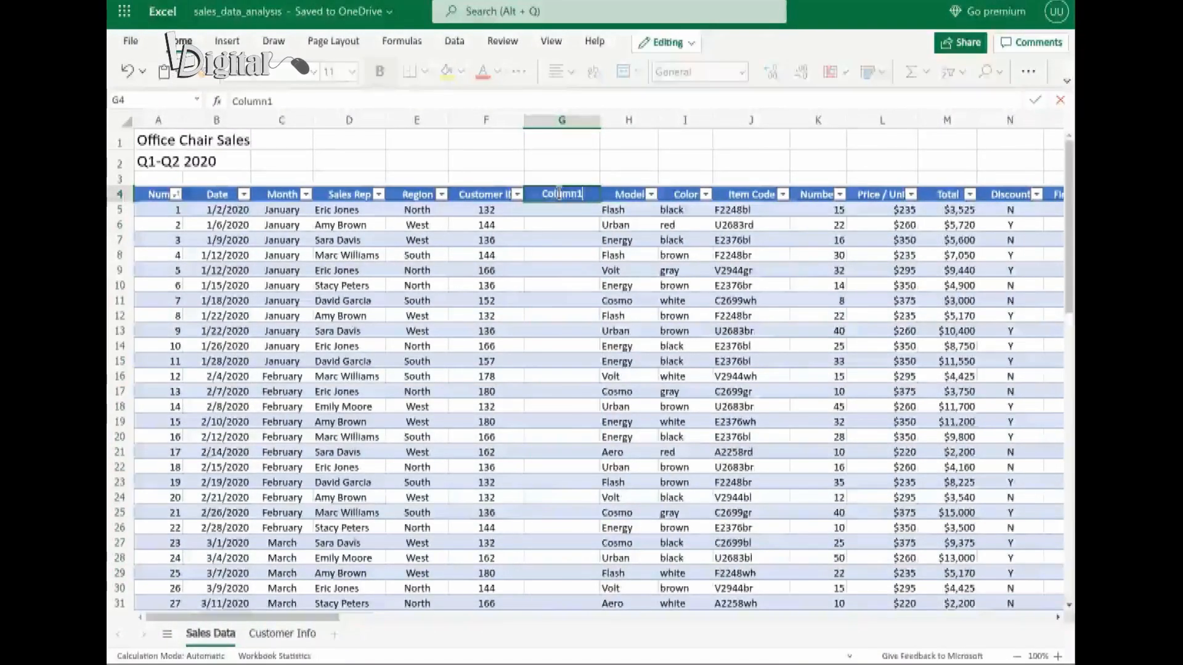
pyautogui.press('BackSpace')
pyautogui.press('BackSpace')
pyautogui.press('BackSpace')
pyautogui.press('BackSpace')
pyautogui.press('BackSpace')
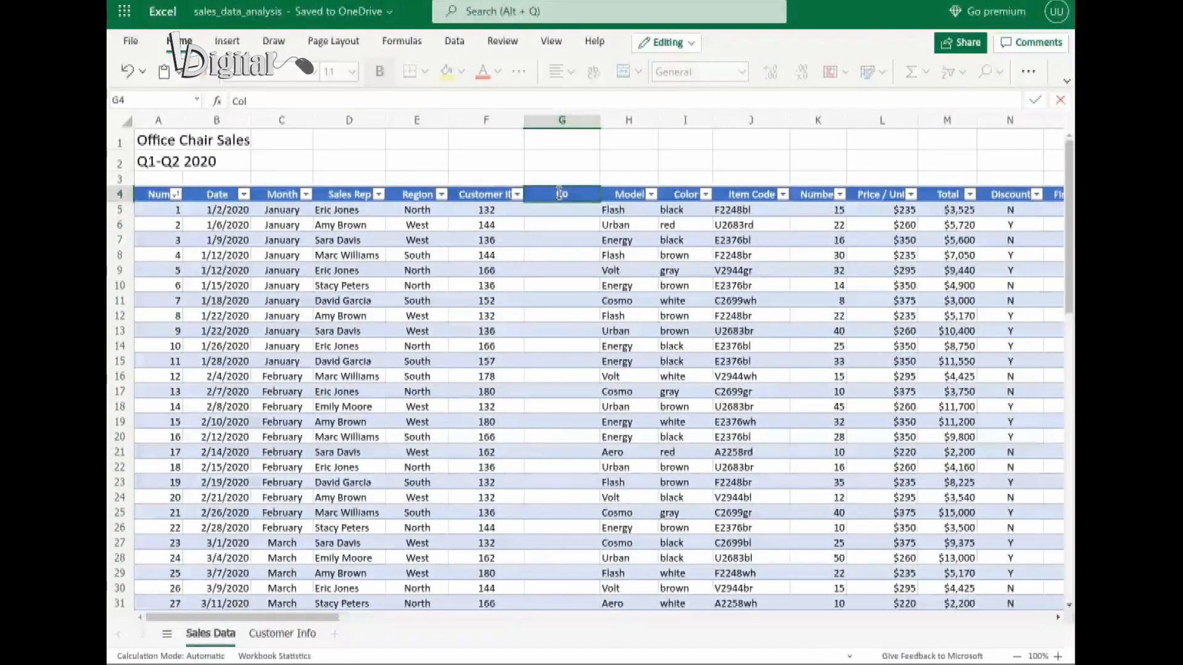
pyautogui.write('mpany Name')
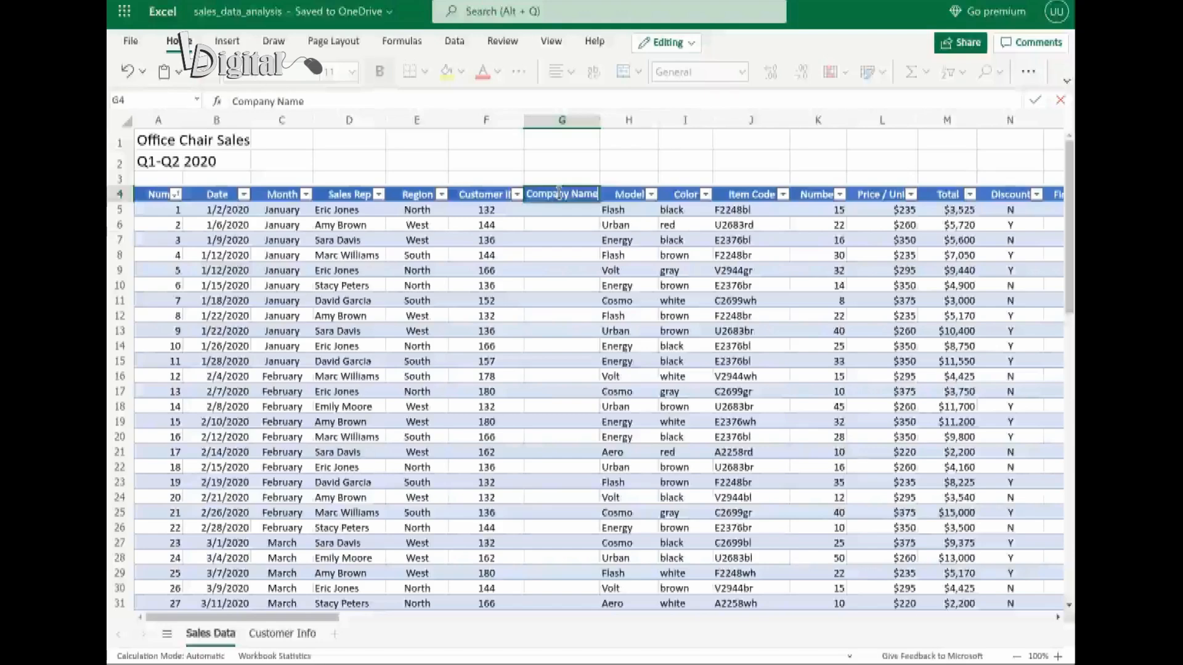
pyautogui.press('Return')
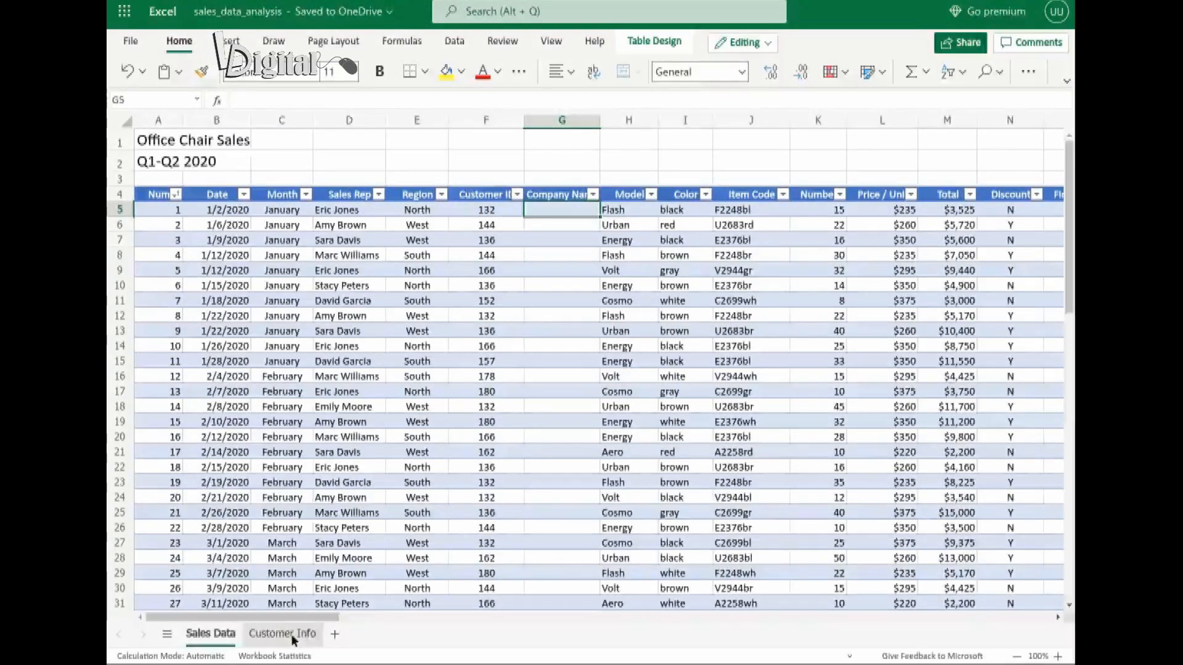
# Check the Customer Info sheet and start a VLOOKUP formula in Sales Data cell G5 with F5 as the lookup value.
pyautogui.click(282, 634)
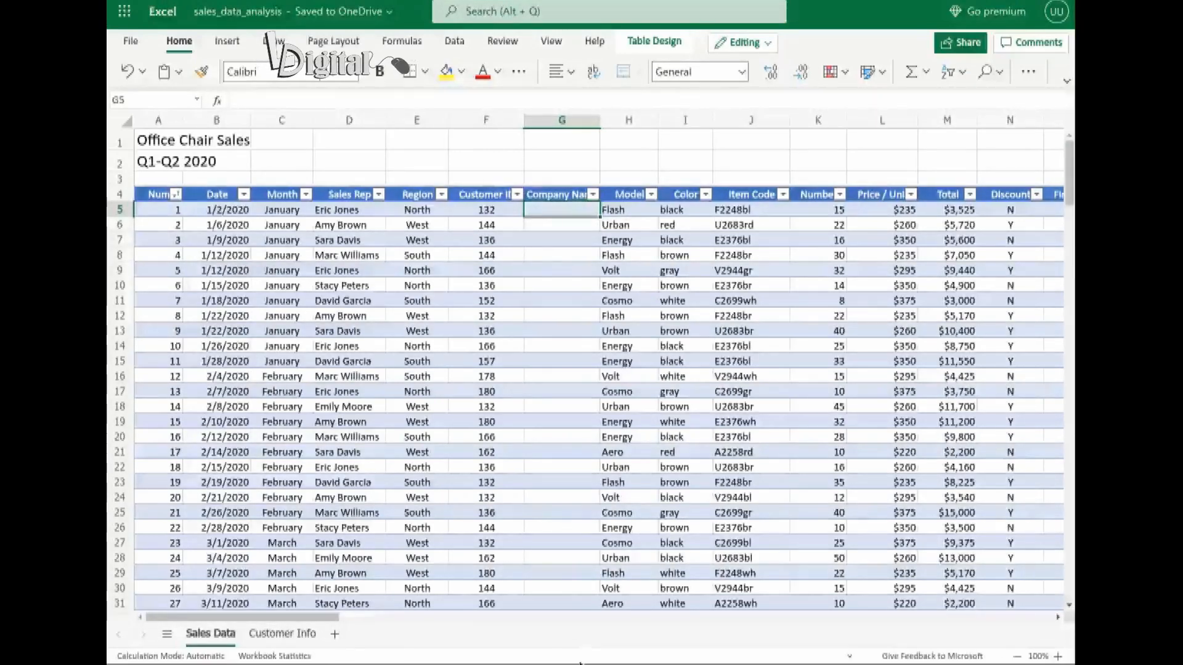
pyautogui.doubleClick(554, 205)
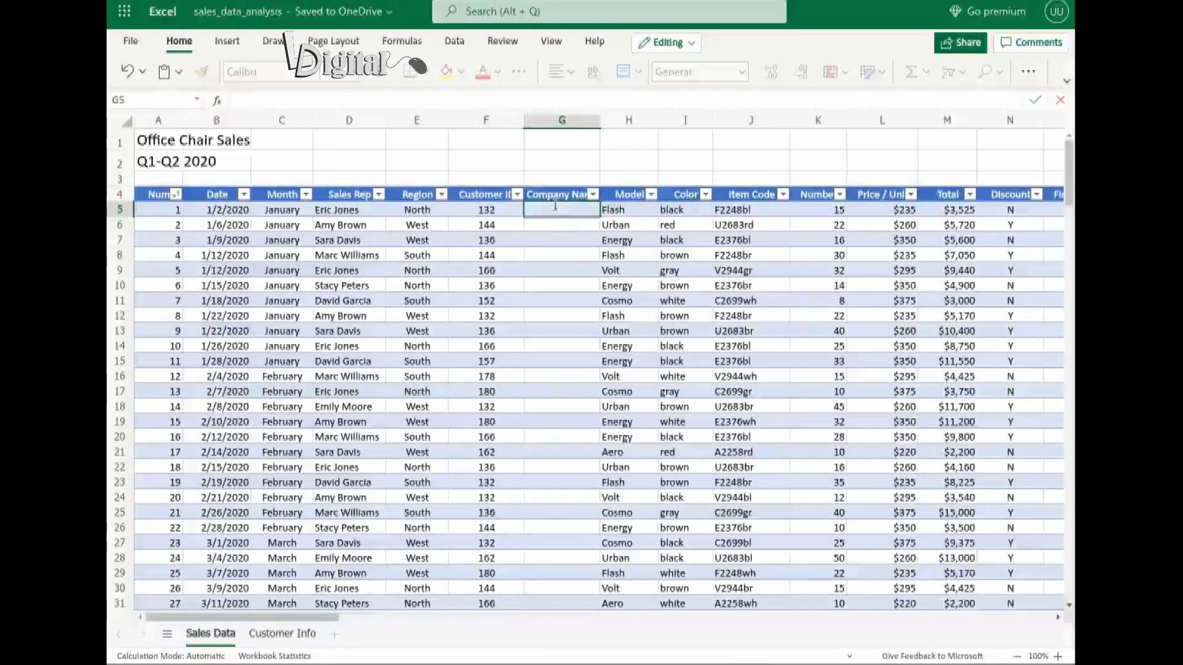
pyautogui.write('=')
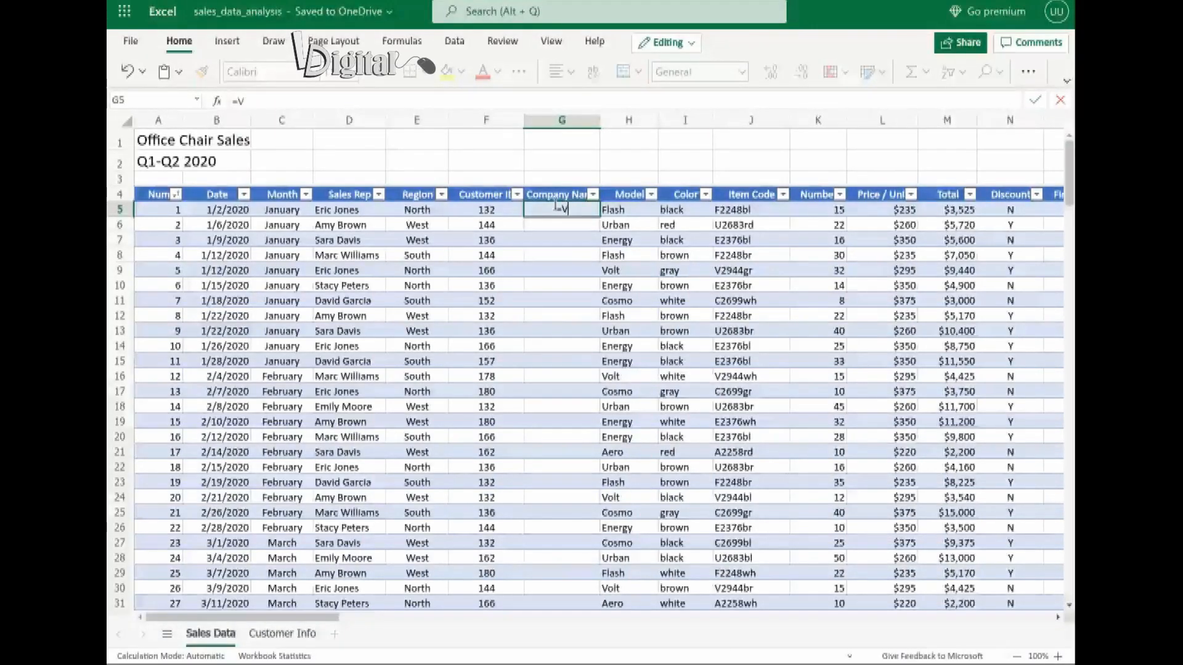
pyautogui.write('VLOOKUP')
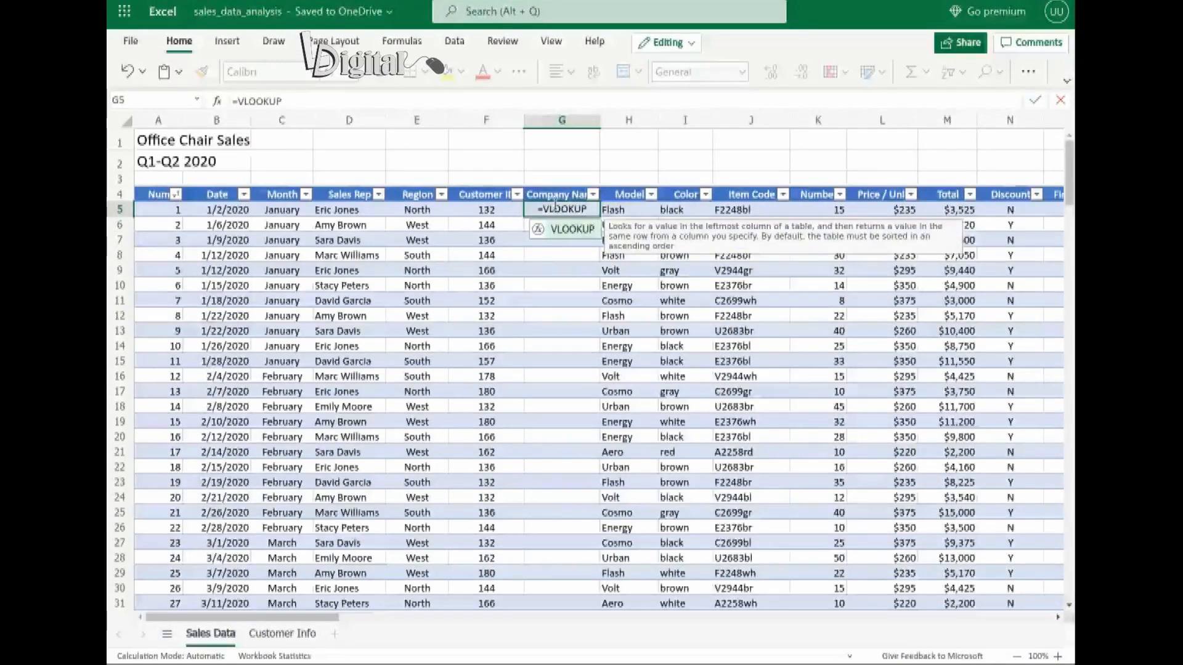
pyautogui.write('(')
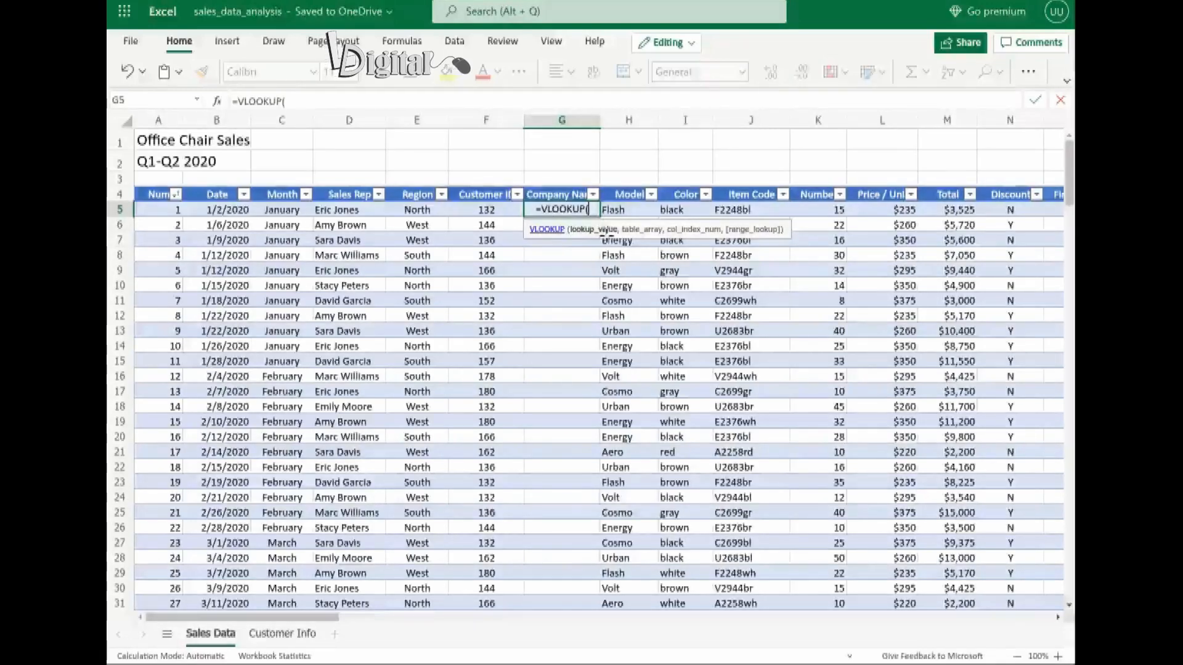
pyautogui.click(485, 208)
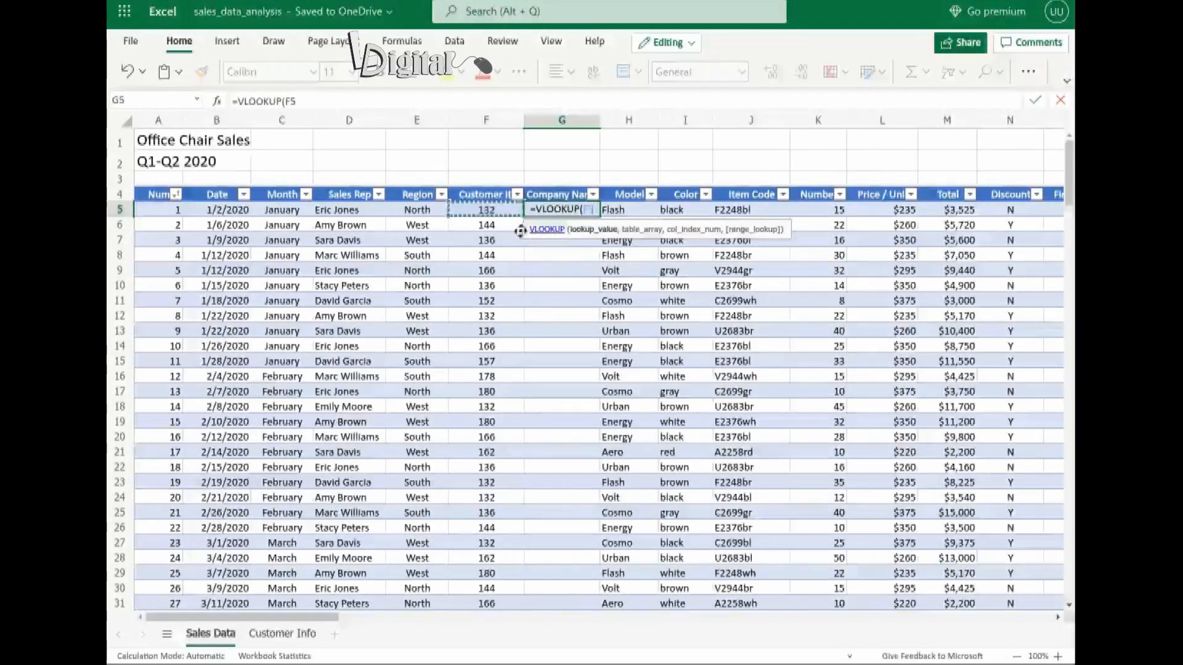
pyautogui.write(',')
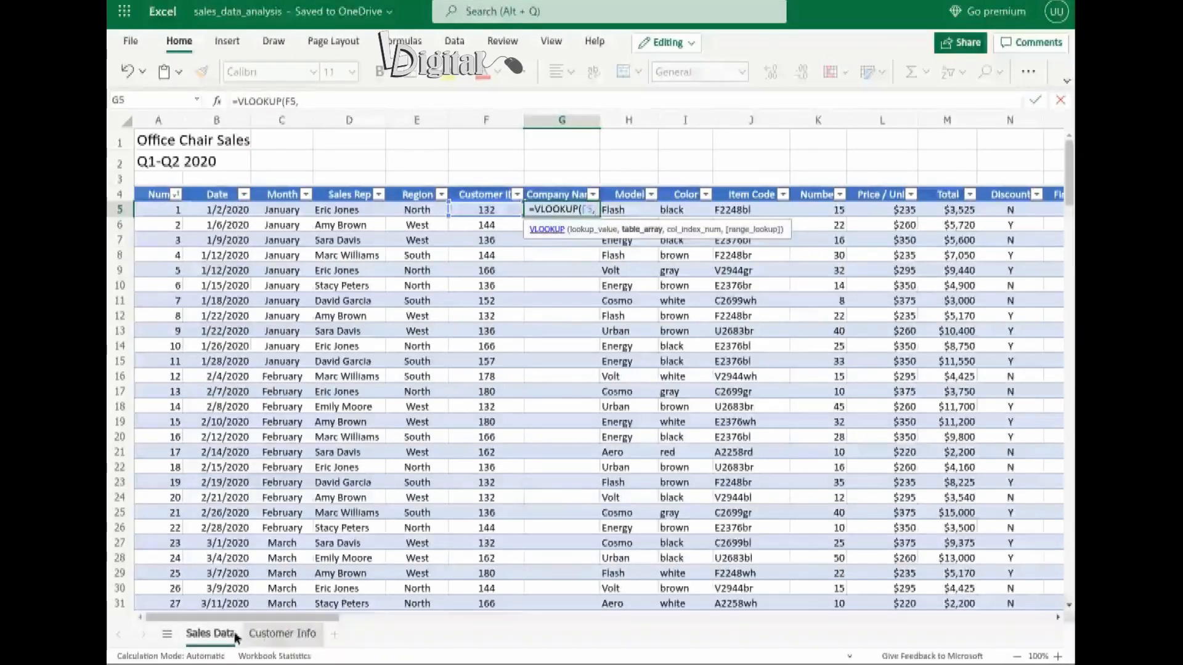
# Set the VLOOKUP table array to the Customer Info range A4:C12 as absolute references, $A$4:$C$12.
pyautogui.click(285, 634)
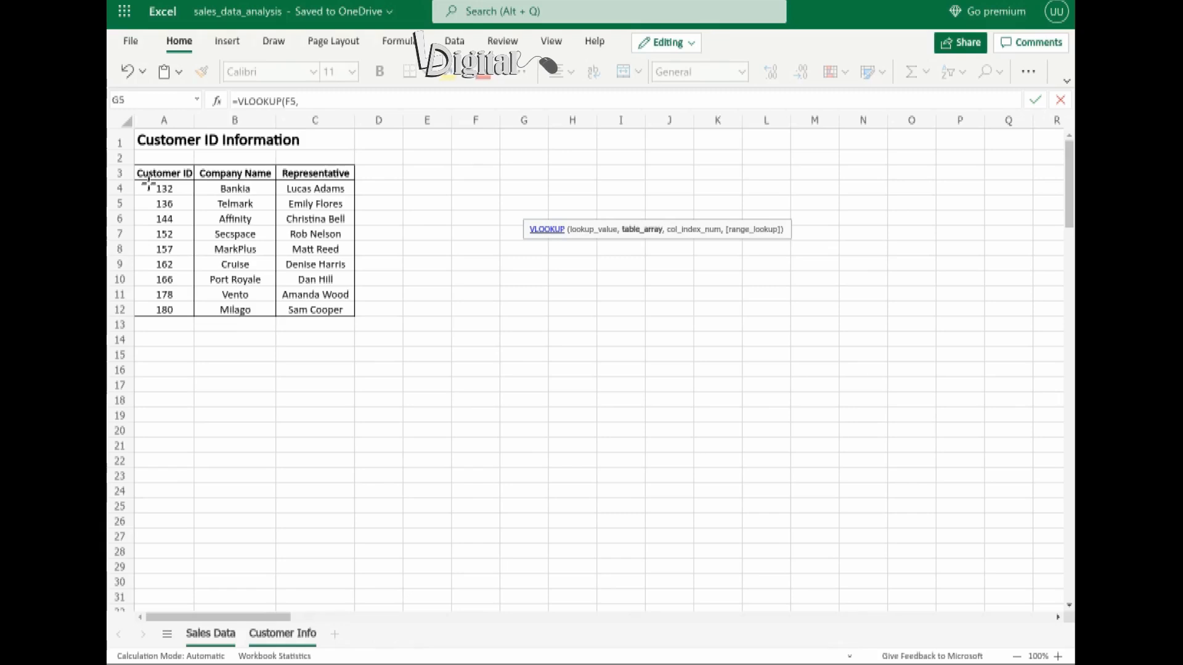
pyautogui.moveTo(147, 184); pyautogui.dragTo(329, 276)
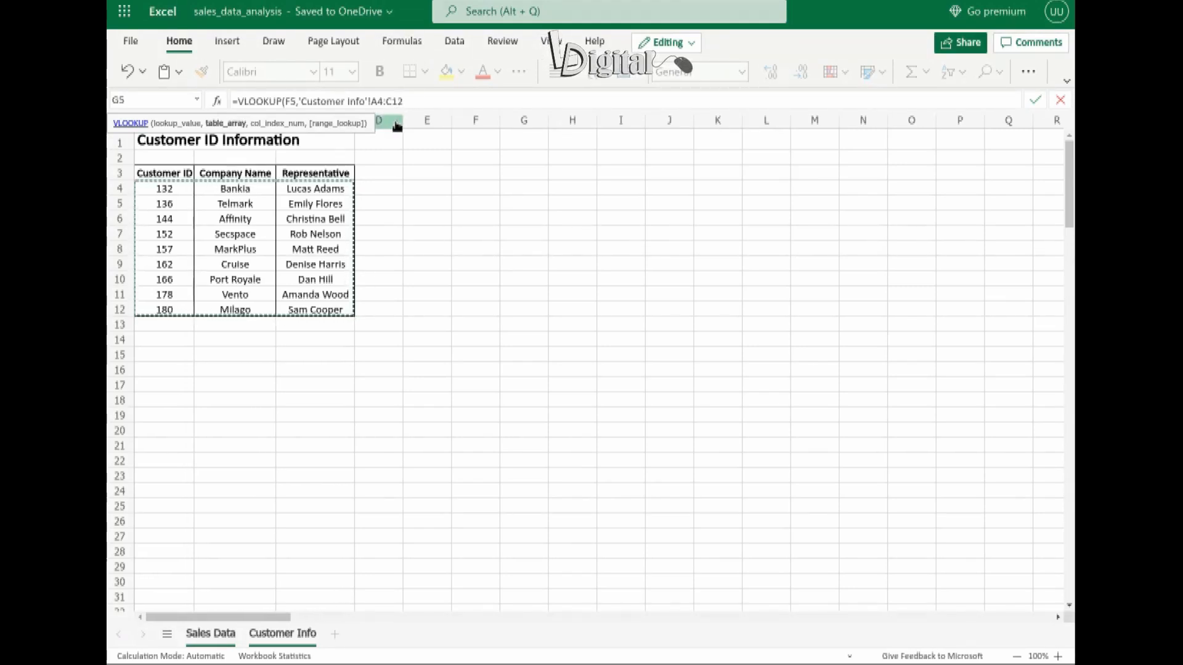
pyautogui.press('F4')
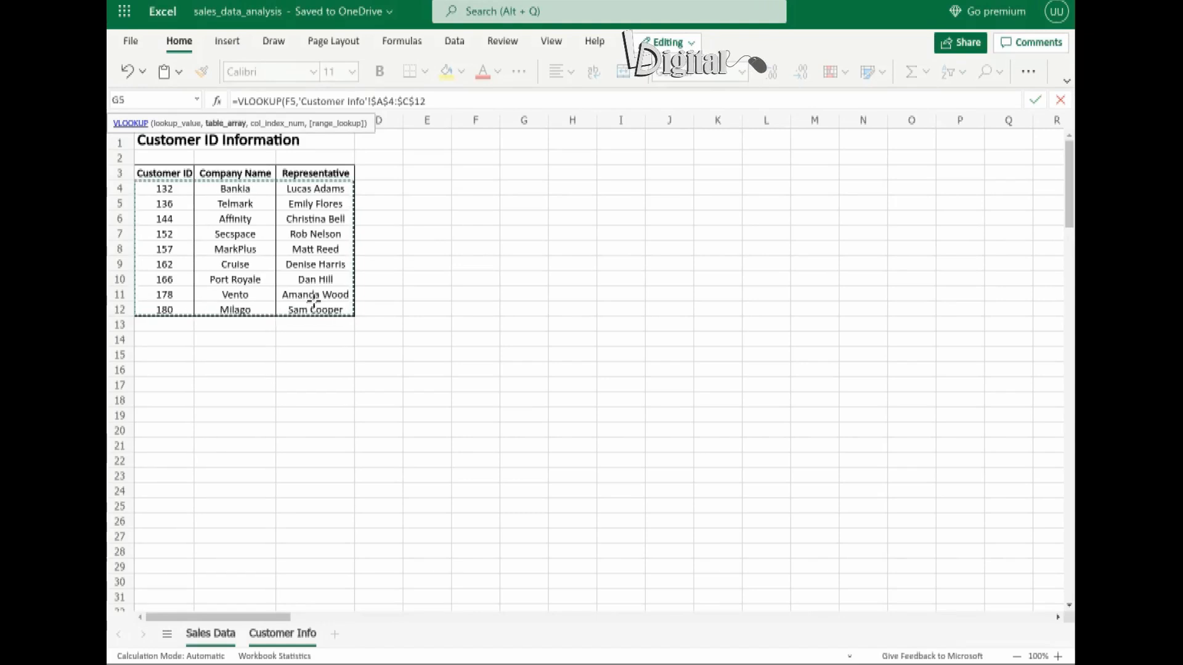
pyautogui.click(423, 99)
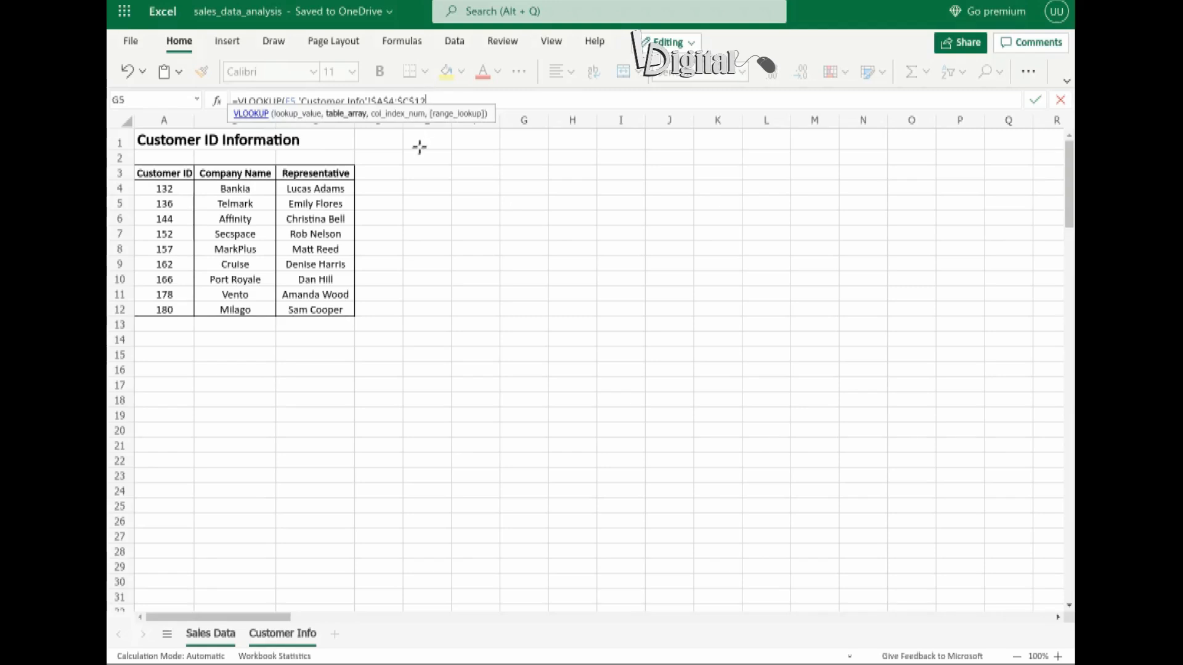
pyautogui.write(',')
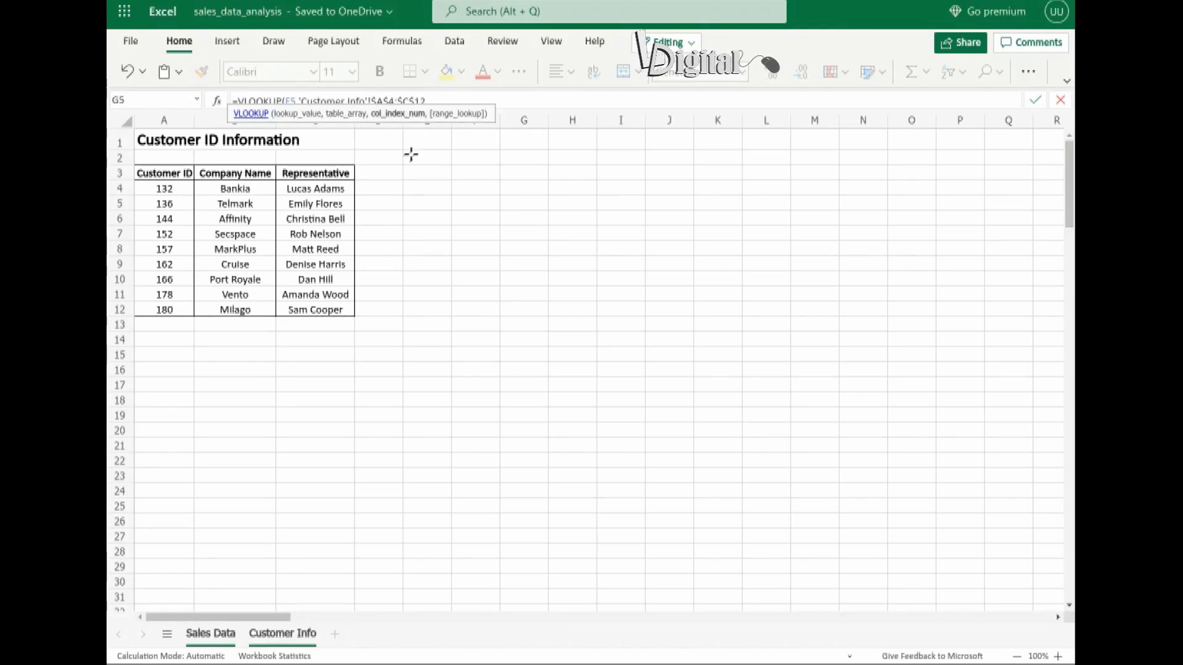
pyautogui.write('2')
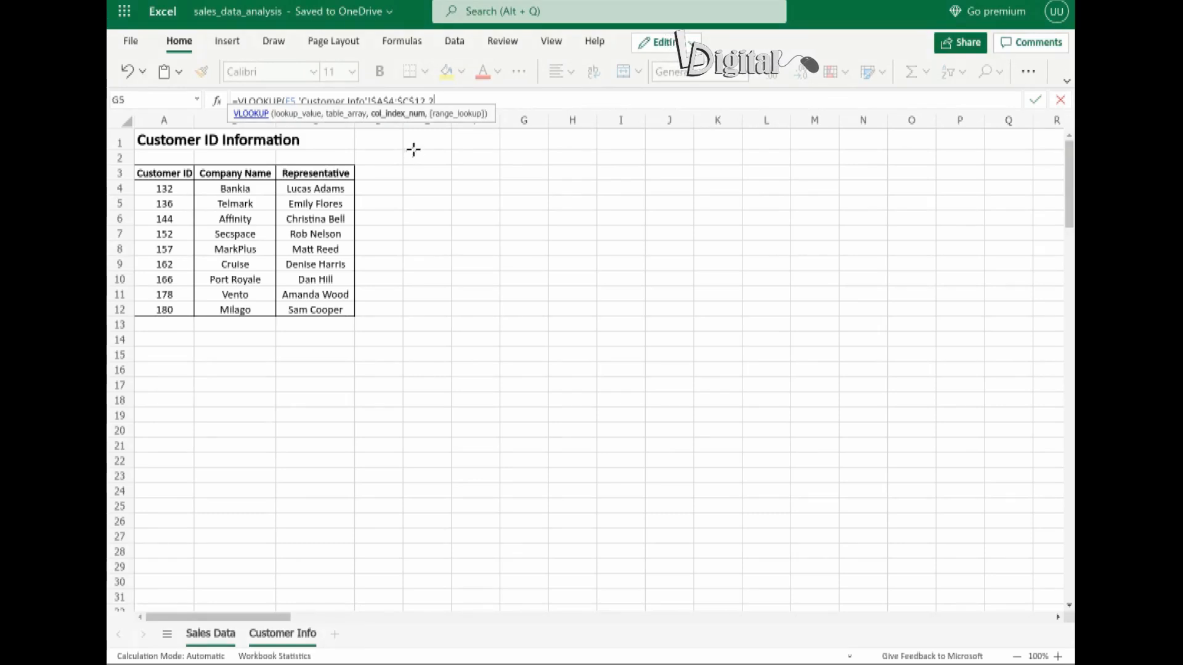
# Complete the VLOOKUP formula in G5 with column index 2 and range lookup FALSE, and enter it.
pyautogui.write(',')
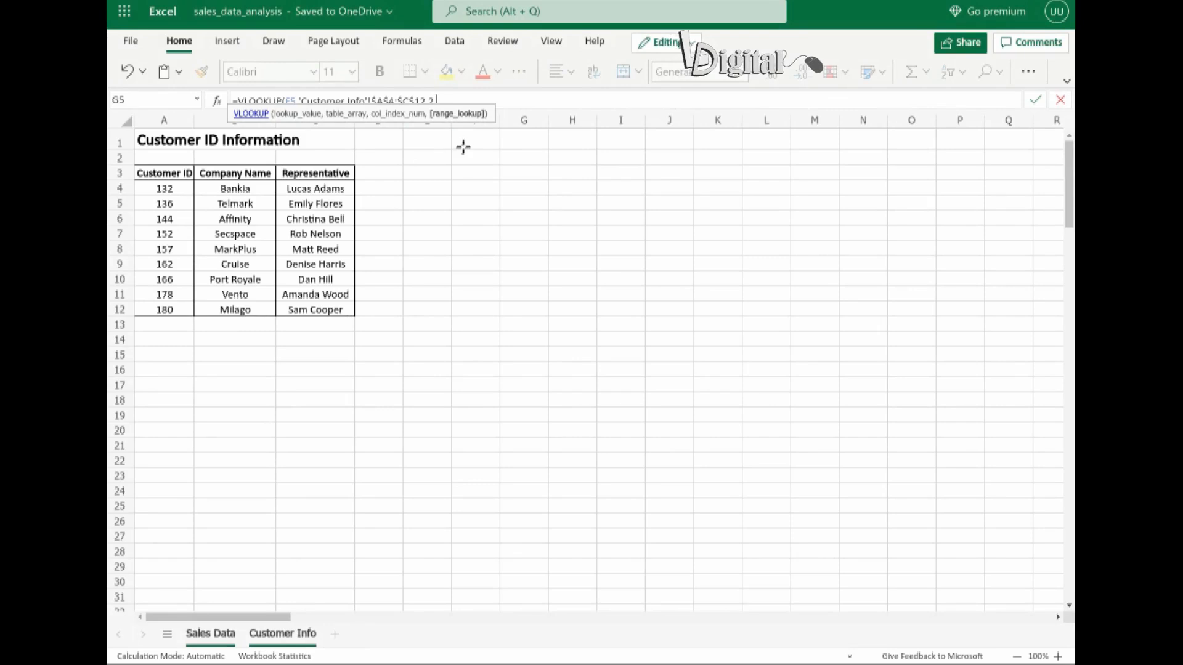
pyautogui.write('FAS')
pyautogui.press('BackSpace')
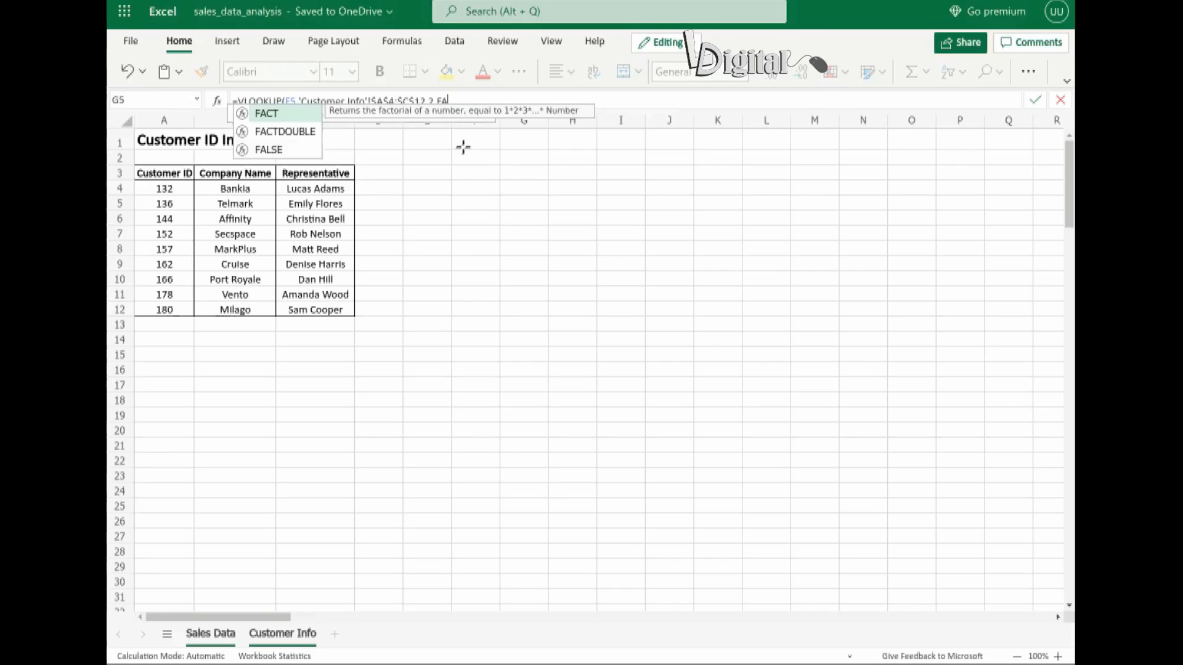
pyautogui.write('LSE)')
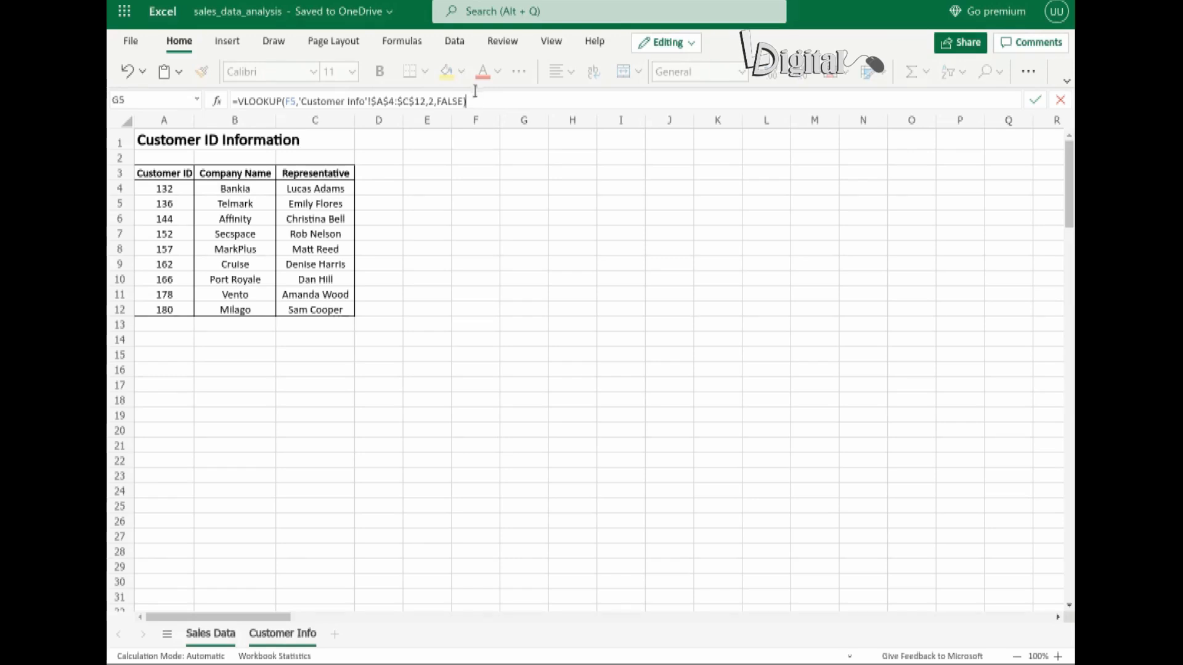
pyautogui.press('Return')
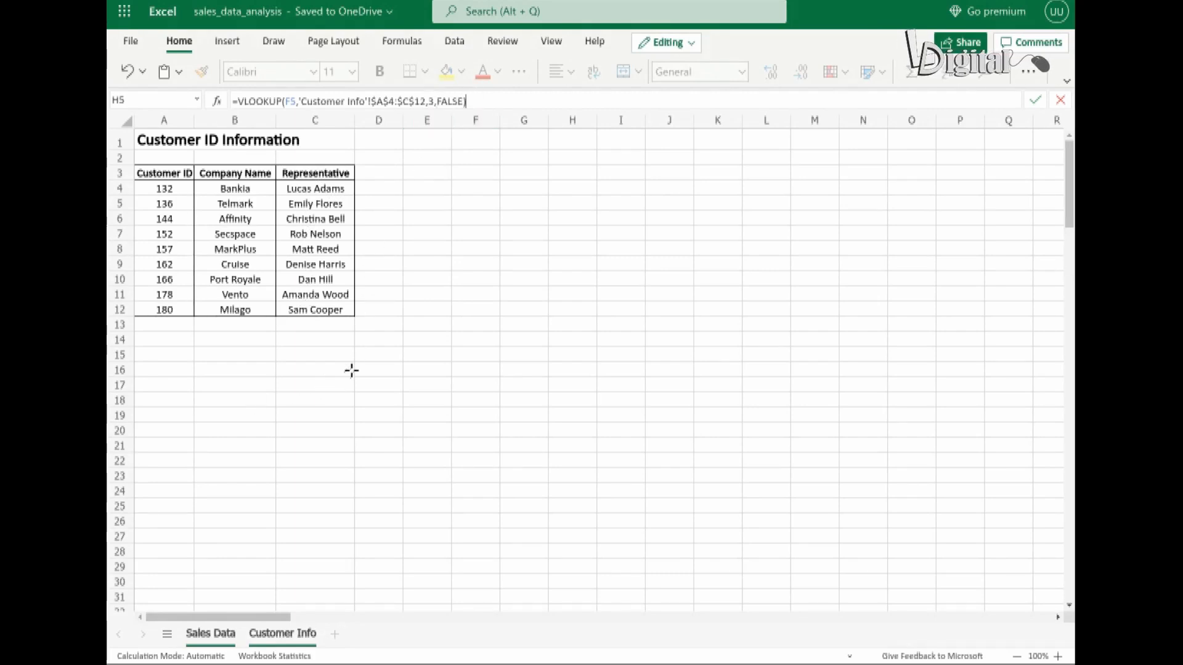
# Enter the formula =VLOOKUP(F5,'Customer Info'!$A$4:$C$12,3,FALSE) in cell H5 to return each customer's representative.
pyautogui.press('Return')
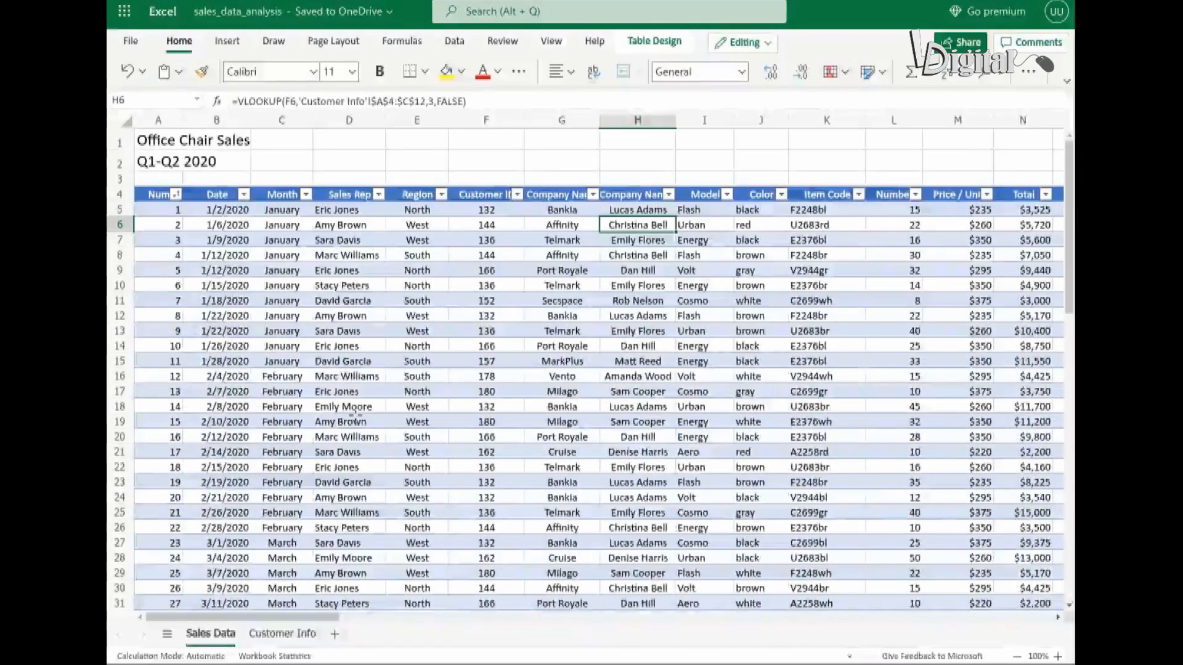